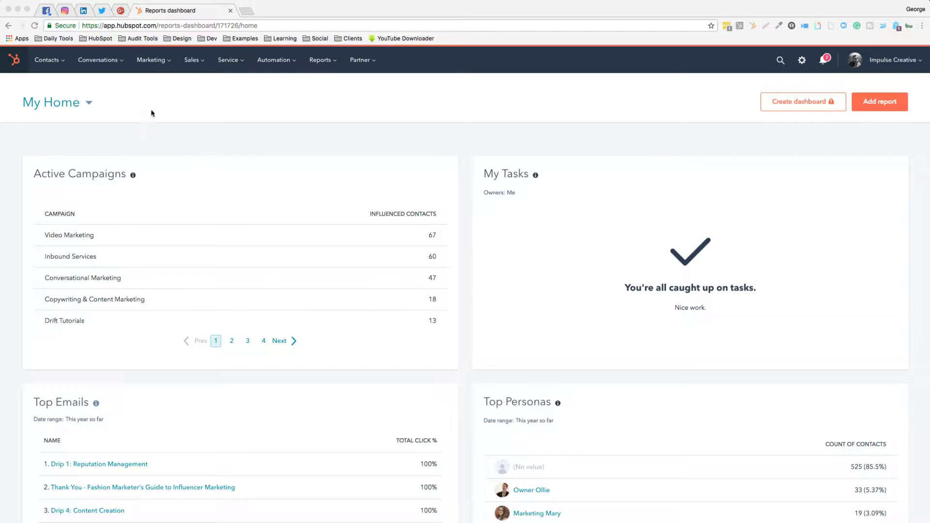
Open the social media settings listing the connected social accounts
click(169, 64)
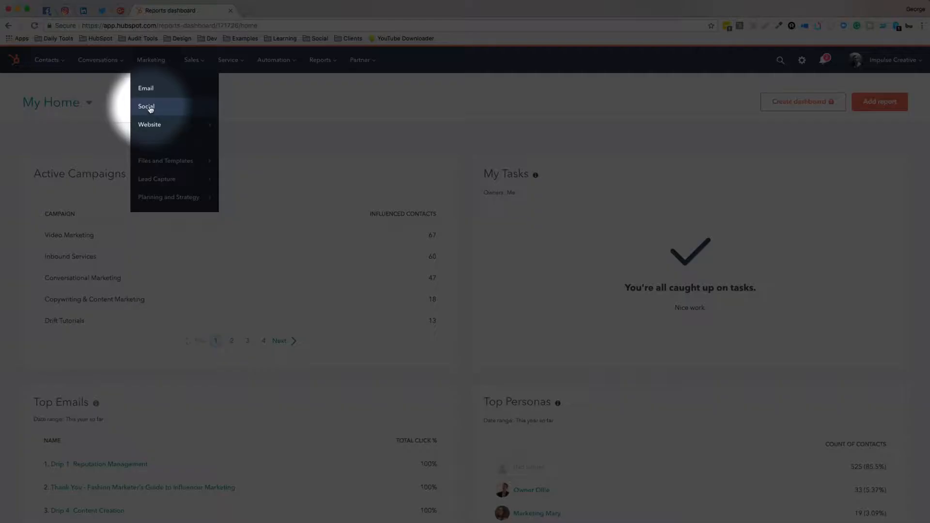
click(148, 108)
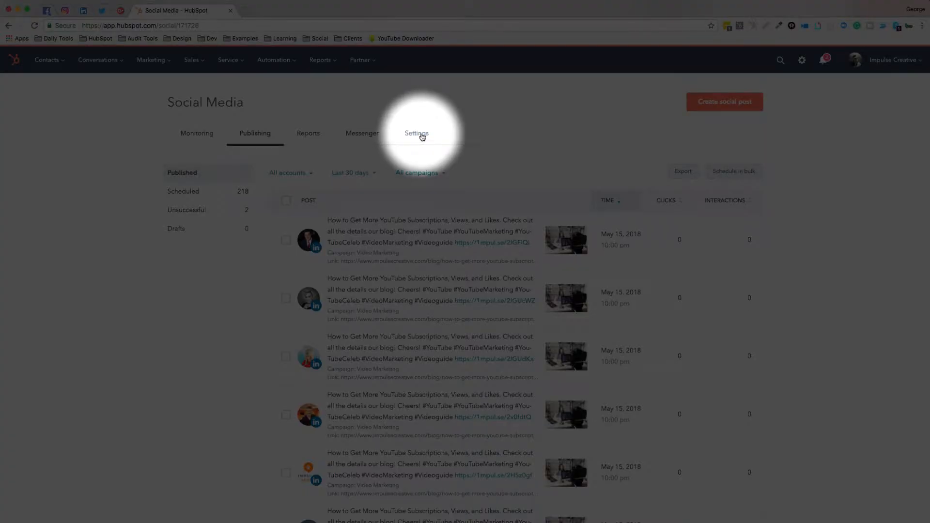
click(420, 136)
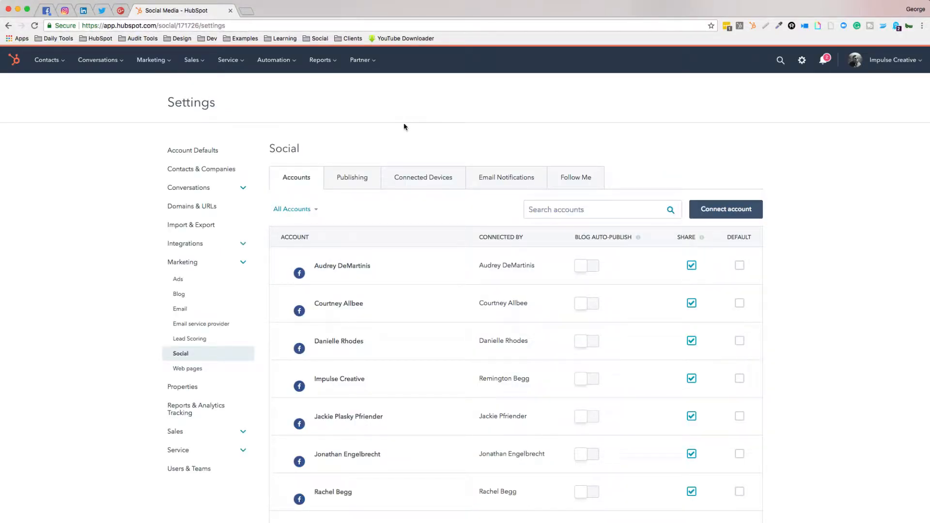
Check the logged-in Facebook, Instagram, LinkedIn, Twitter and Google+ pages, then return to HubSpot's social settings
click(48, 13)
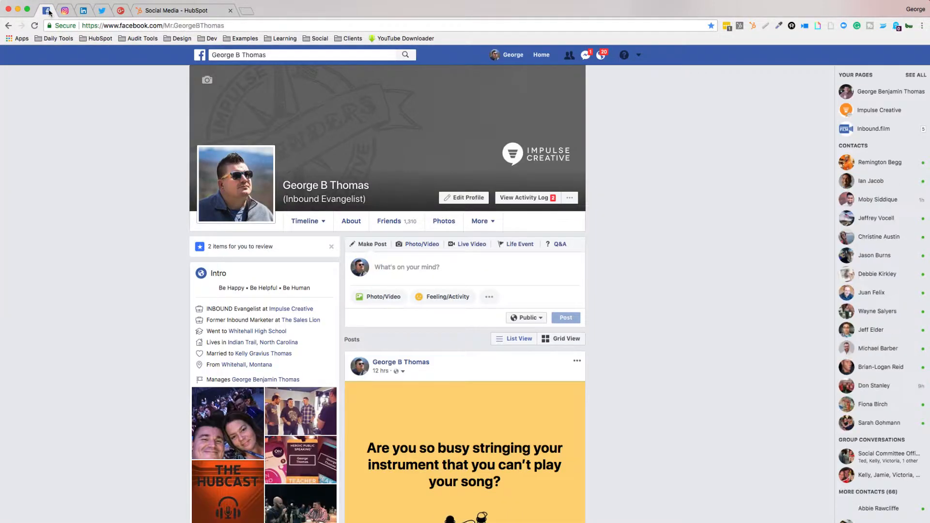
click(66, 12)
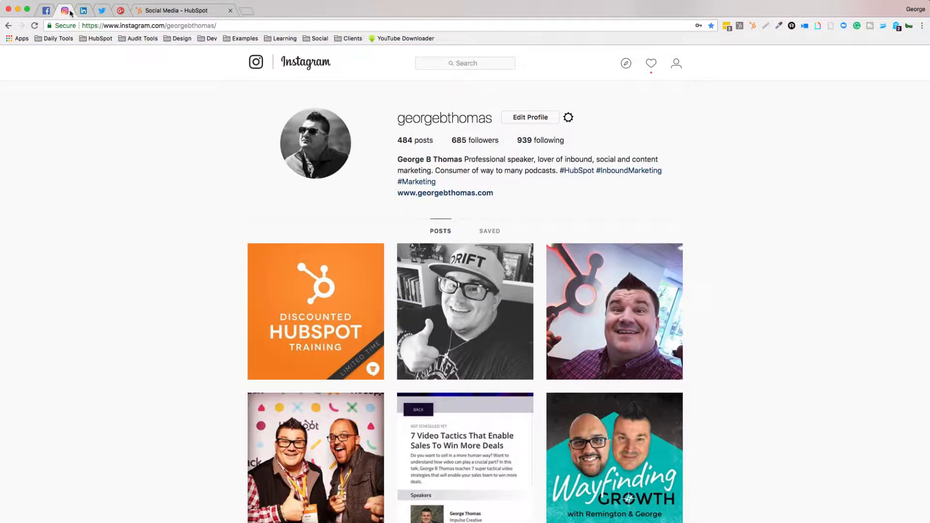
click(86, 14)
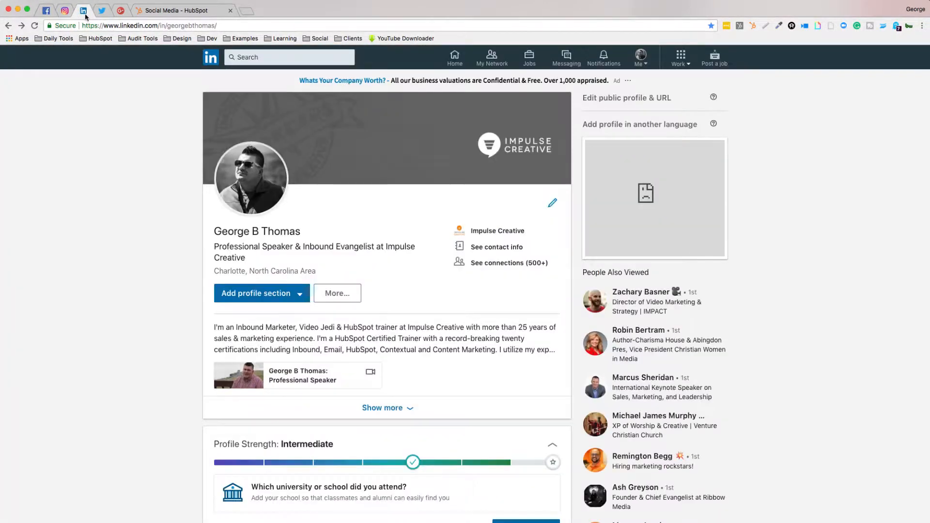
click(103, 12)
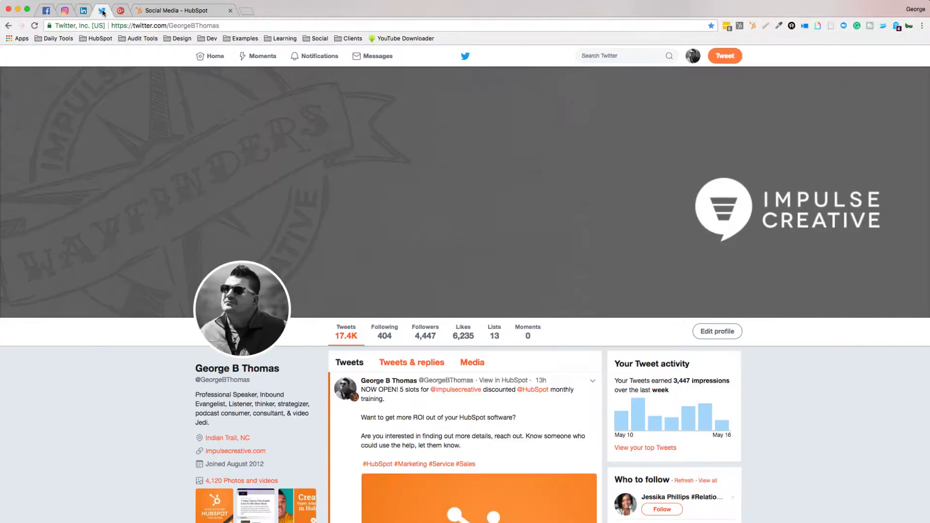
click(121, 11)
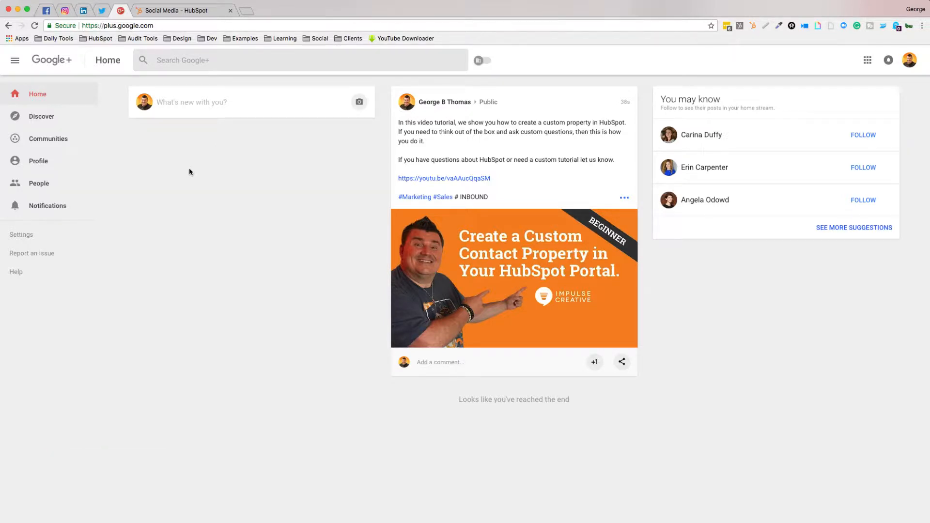
click(202, 12)
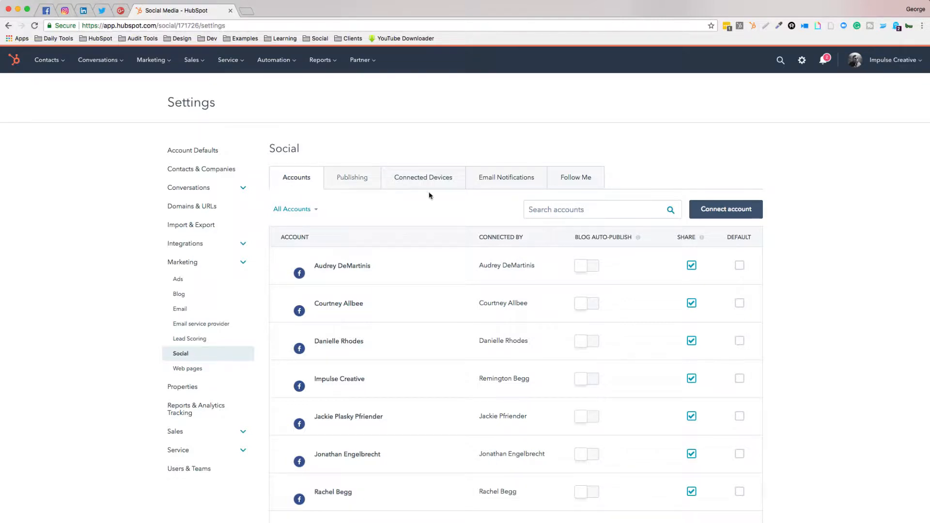
Connect the personal Facebook profile, the Facebook page bearing the owner's full name and its linked Instagram account, without creating a post
click(727, 212)
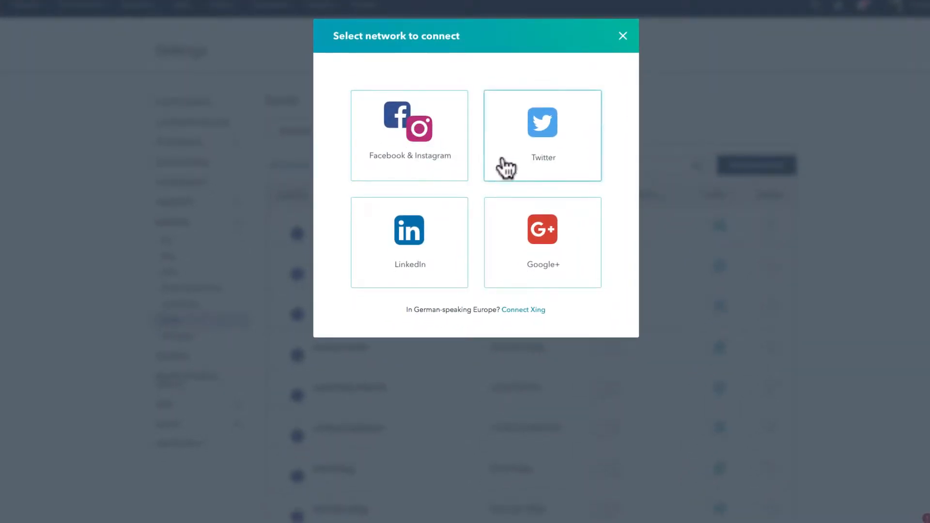
click(408, 131)
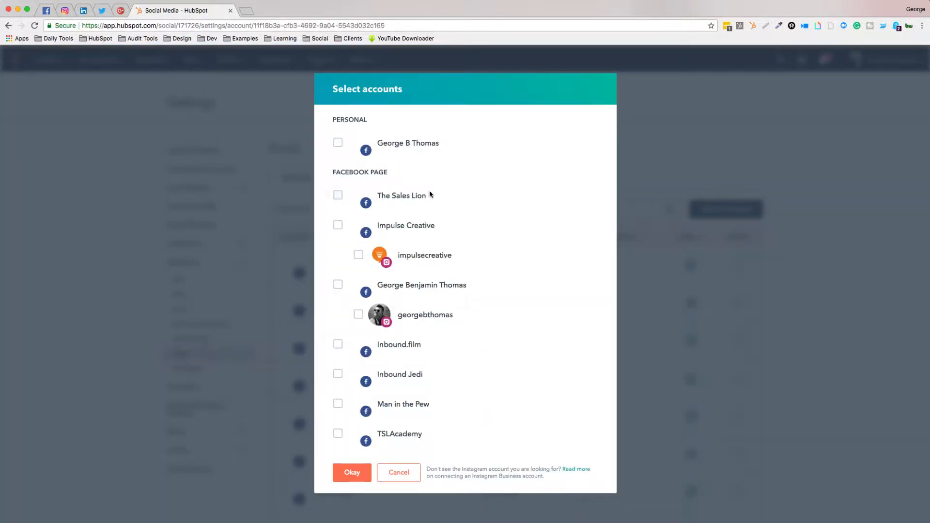
click(338, 143)
click(339, 286)
click(358, 314)
click(352, 473)
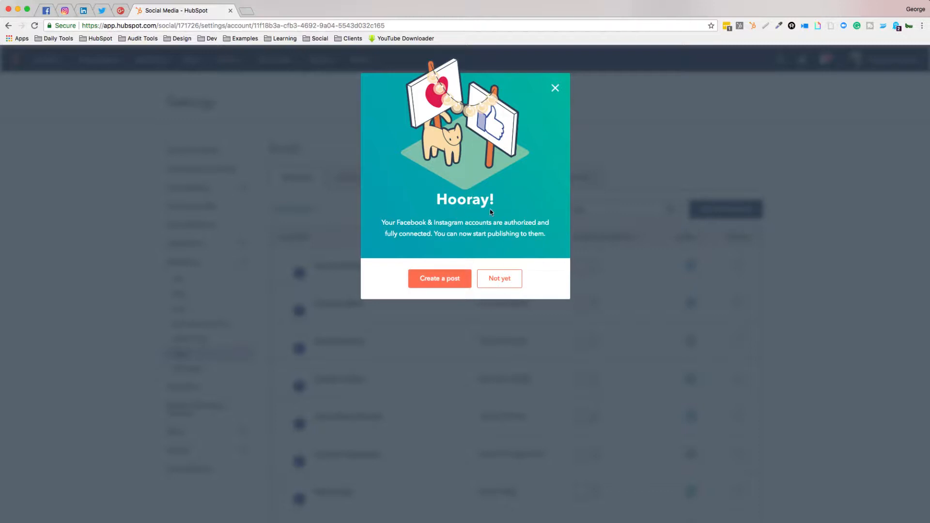
click(502, 281)
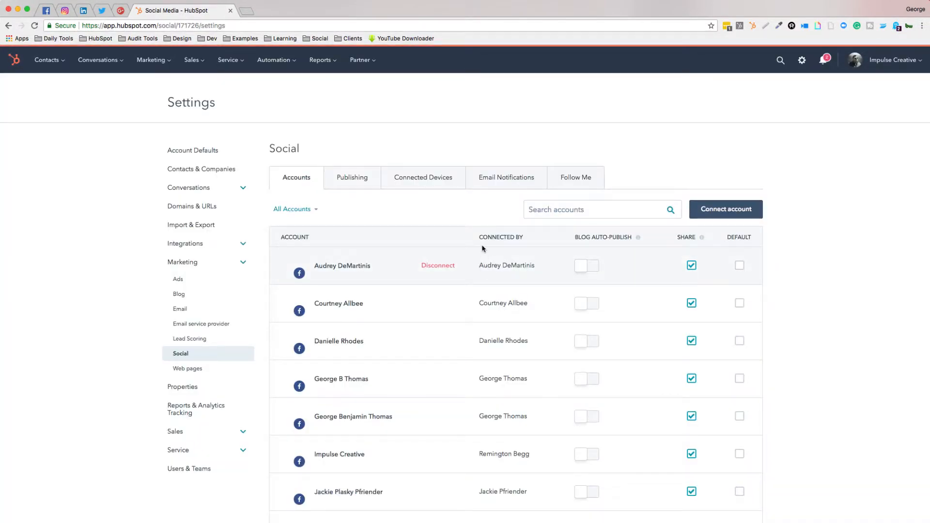
Connect the Twitter account by authorizing HubSpot to use it, and decline creating a post
click(729, 210)
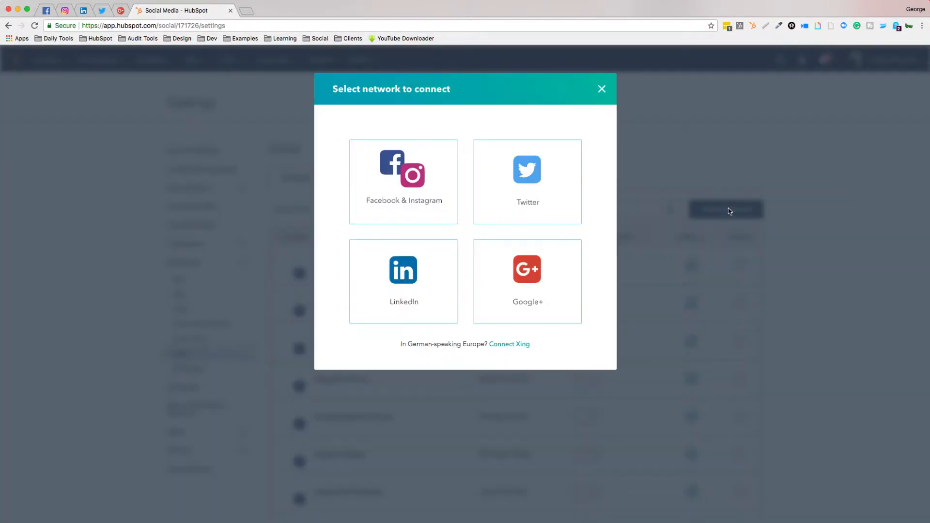
click(523, 178)
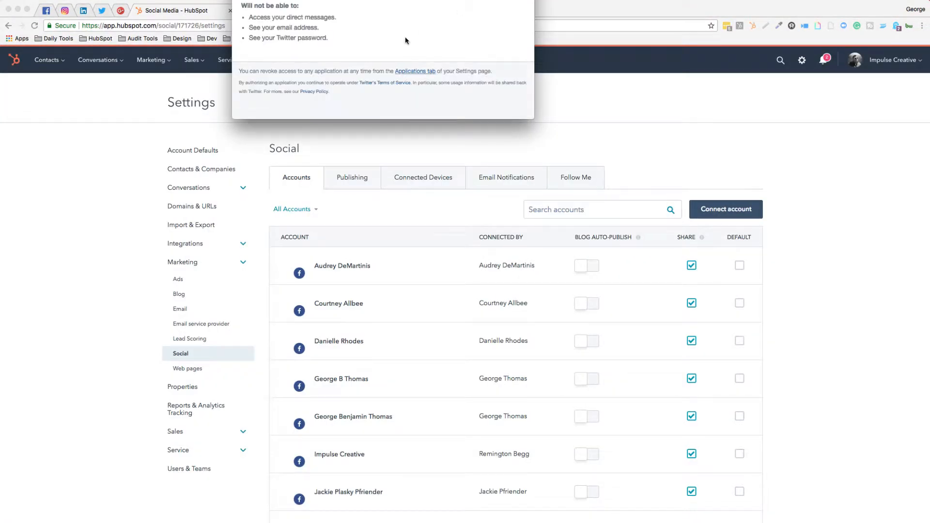
drag(424, 0, 438, 99)
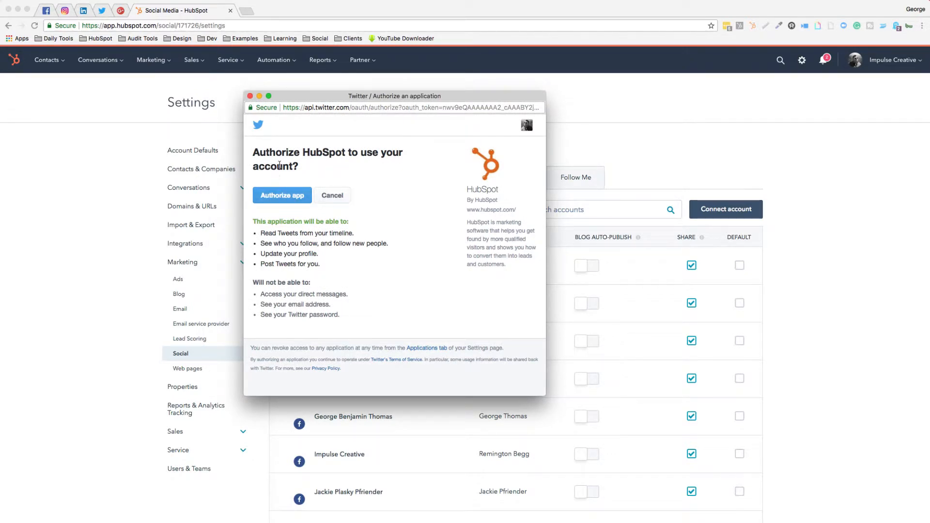
click(285, 194)
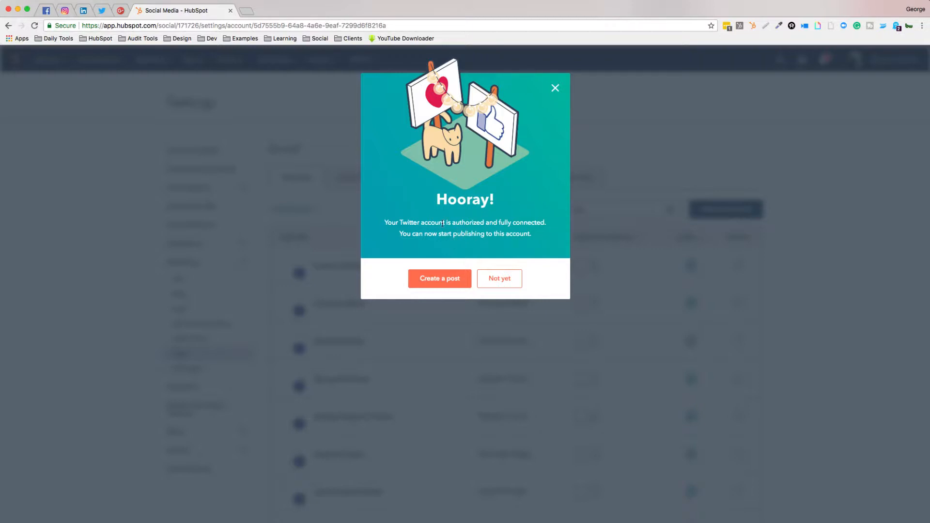
click(499, 280)
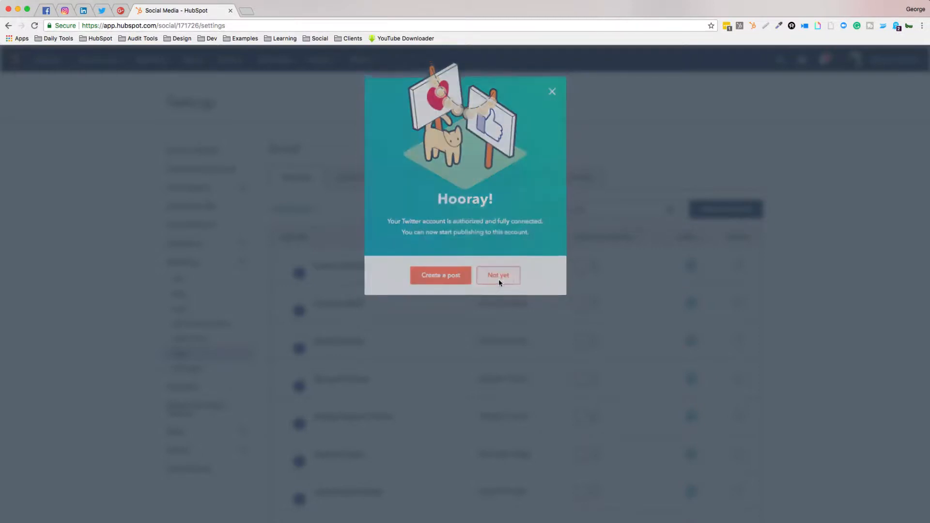
Connect the personal LinkedIn profile and the Impulse Creative LinkedIn company page, declining to create a post
click(739, 214)
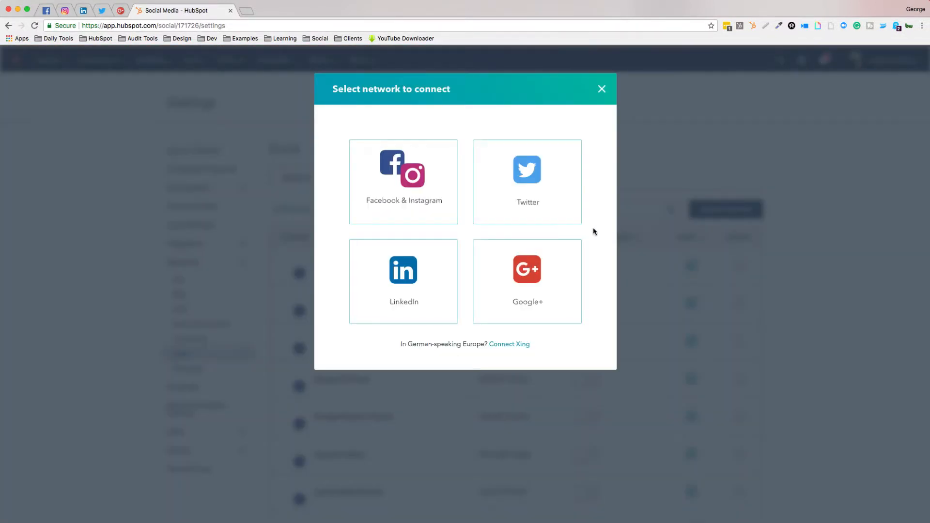
click(405, 273)
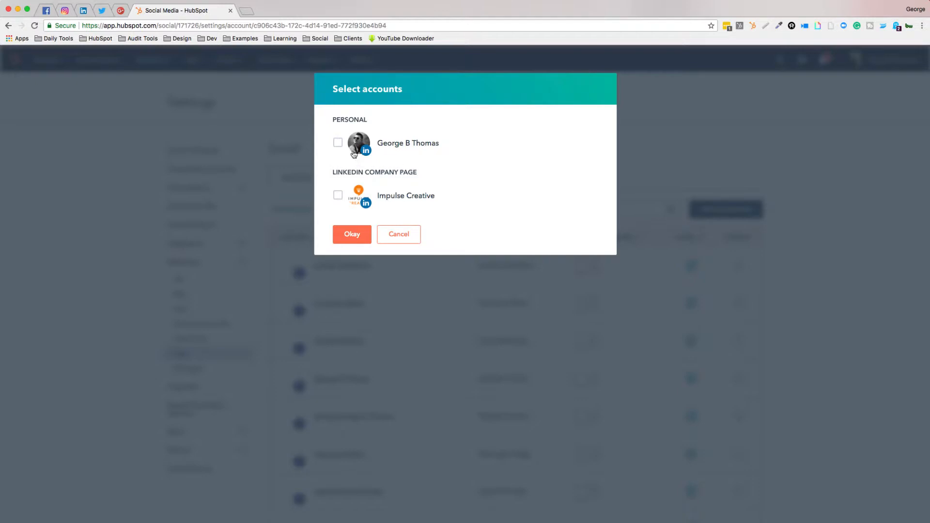
click(338, 143)
click(337, 198)
click(354, 234)
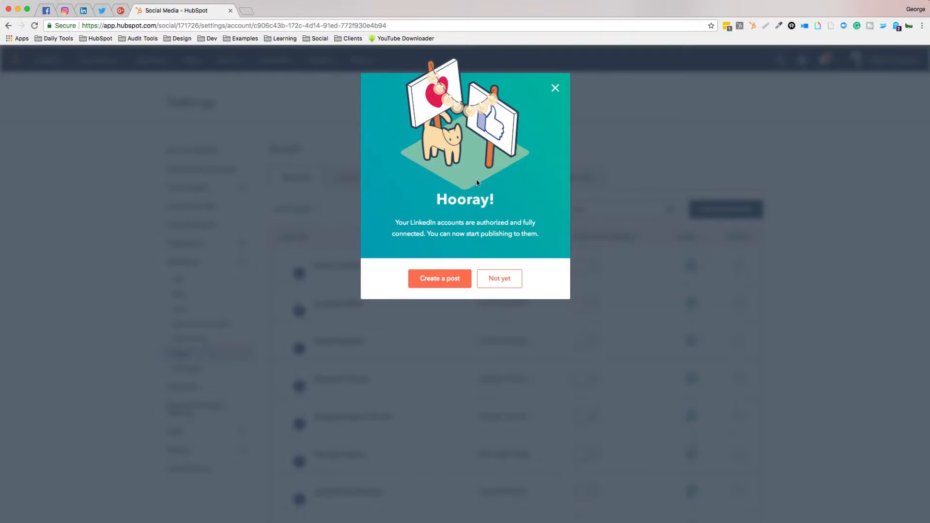
click(500, 278)
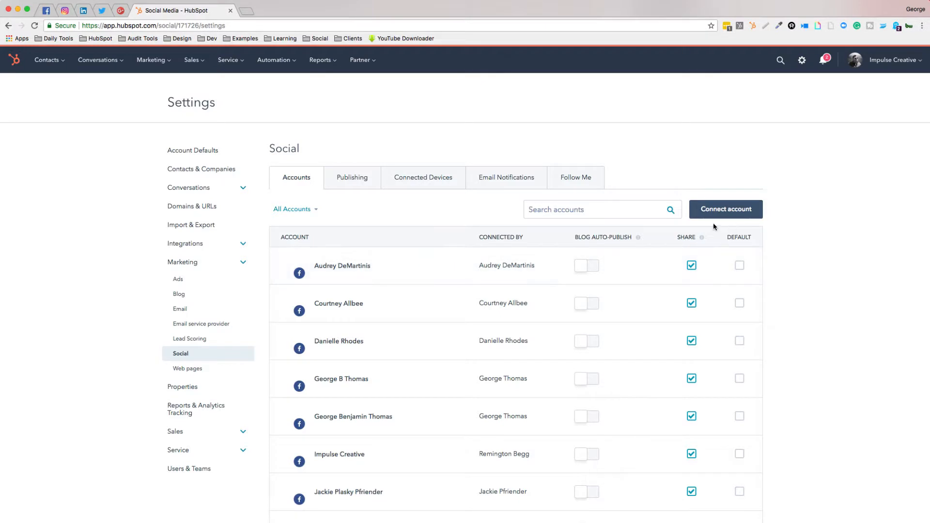
Connect the Impulse Creative Google+ page, granting HubSpot access through the company Google account and declining to create a post
click(719, 211)
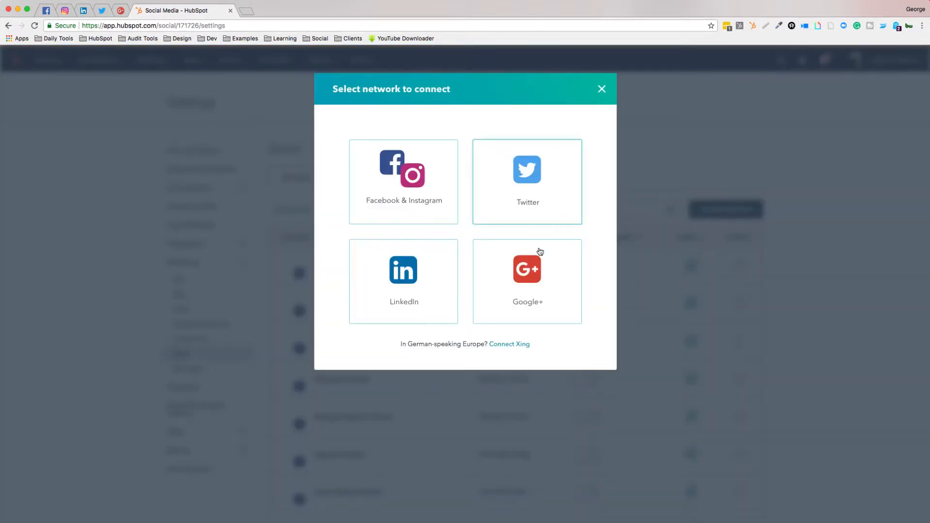
click(528, 274)
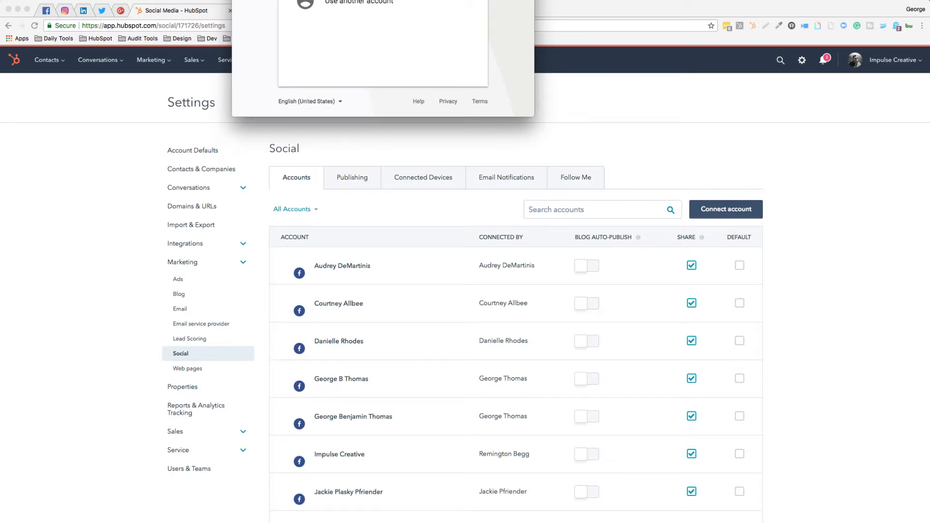
drag(433, 0, 450, 106)
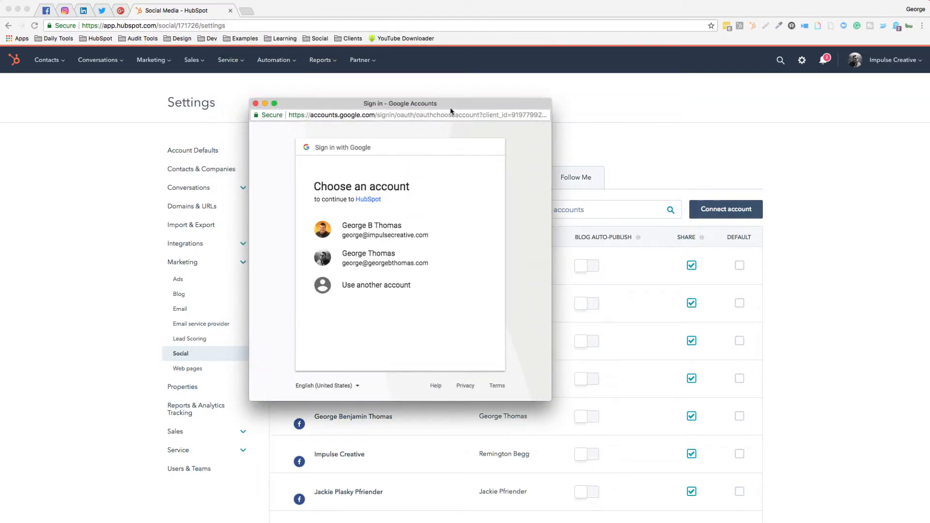
click(370, 232)
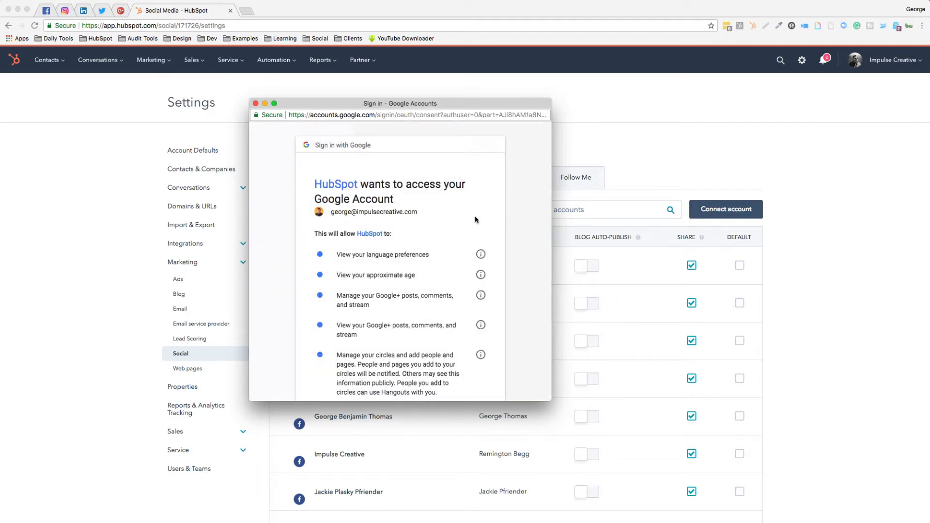
scroll(475, 219, down, 5)
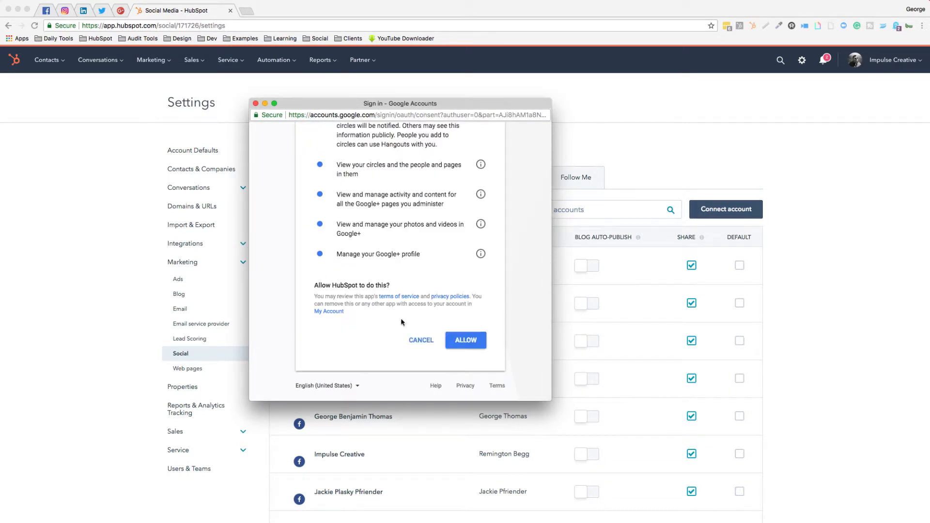
click(474, 348)
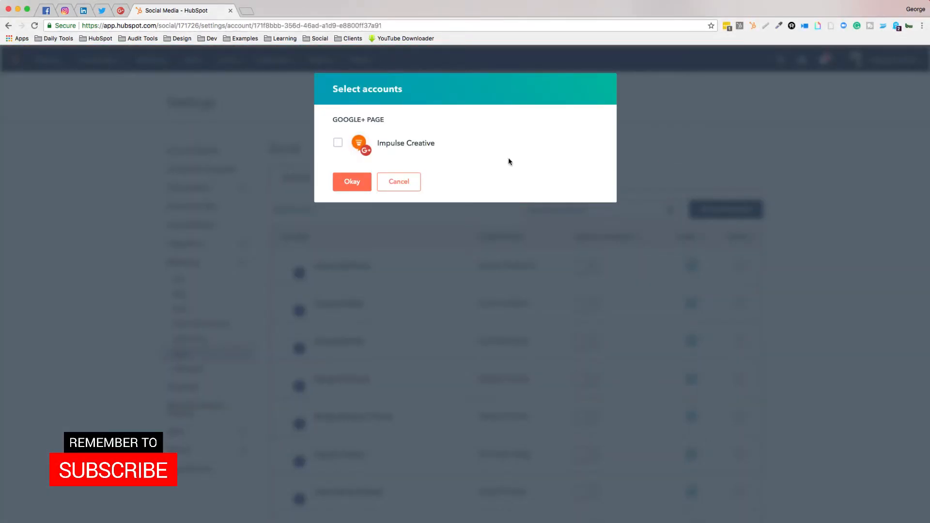
click(338, 142)
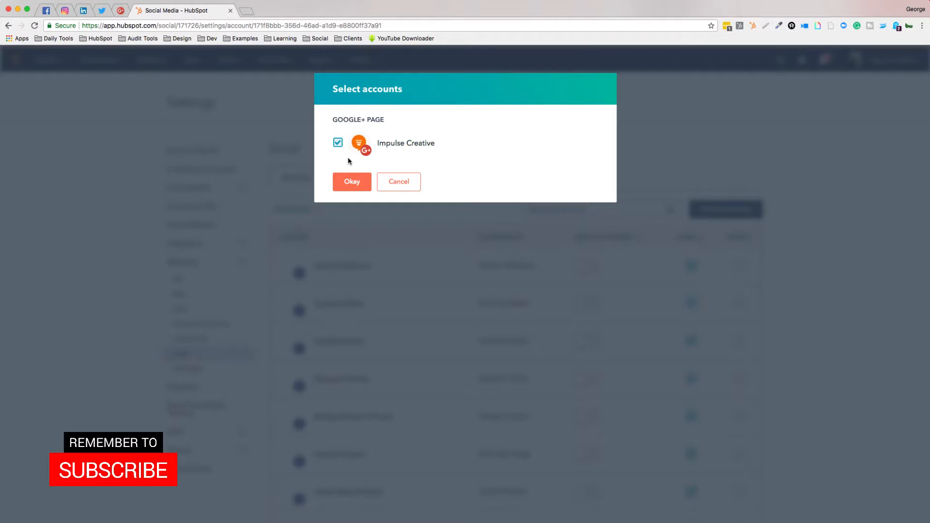
click(347, 186)
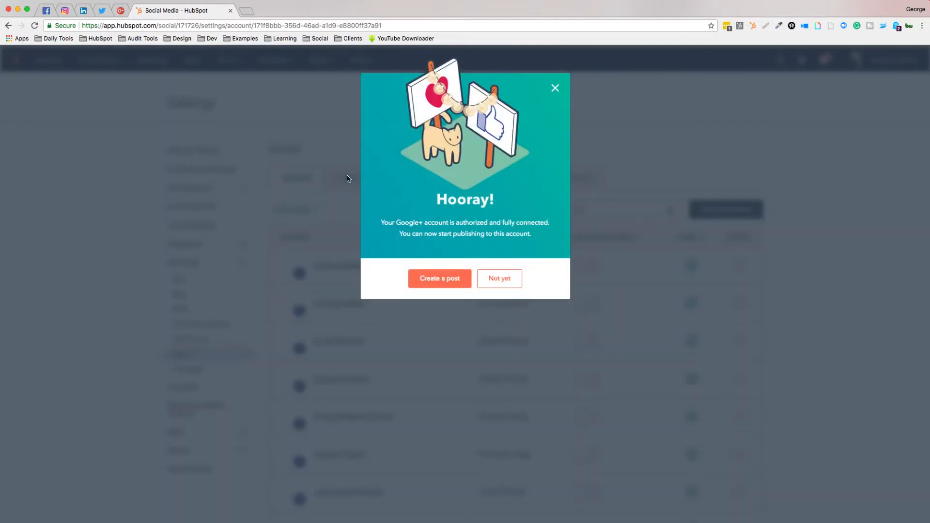
click(506, 278)
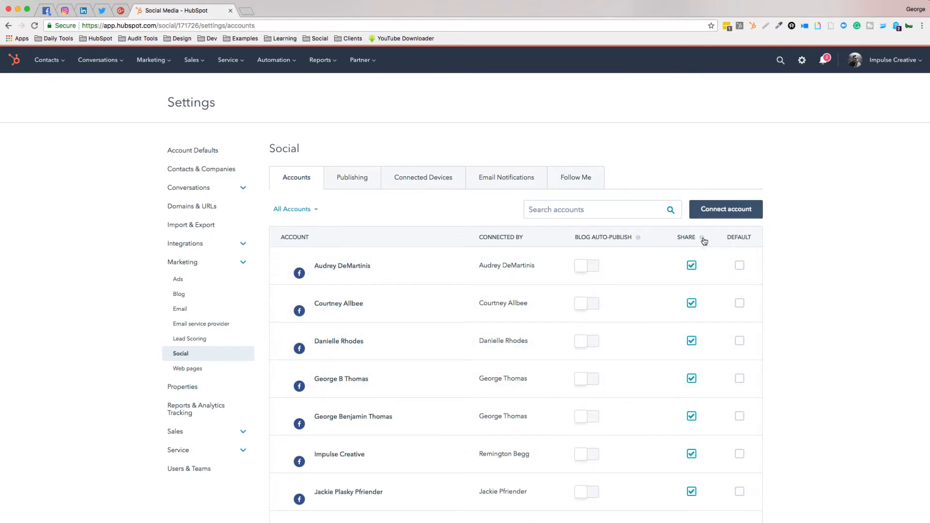
Filter the connected accounts by the owner's first name and mark both Facebook accounts, Instagram, Twitter and the personal LinkedIn profile as default
mouse_move(702, 238)
click(596, 210)
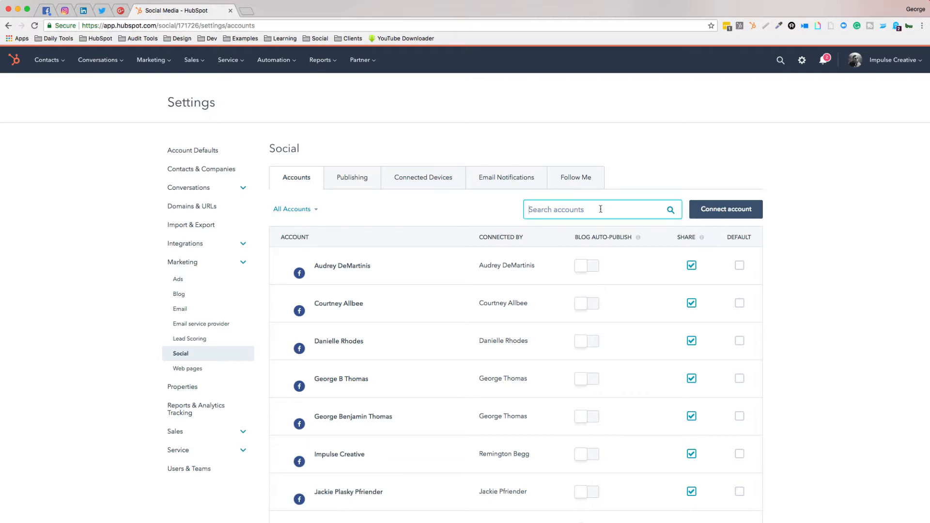
text(George)
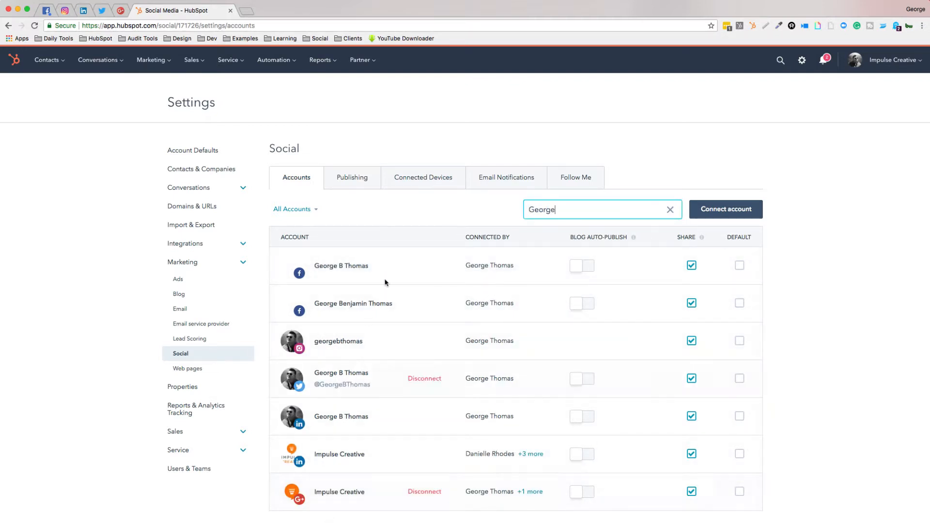
click(741, 266)
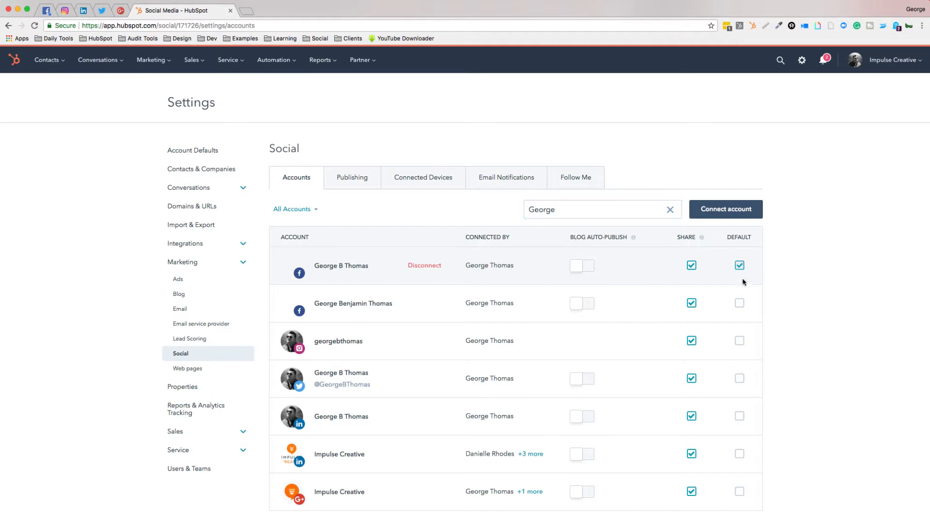
click(738, 306)
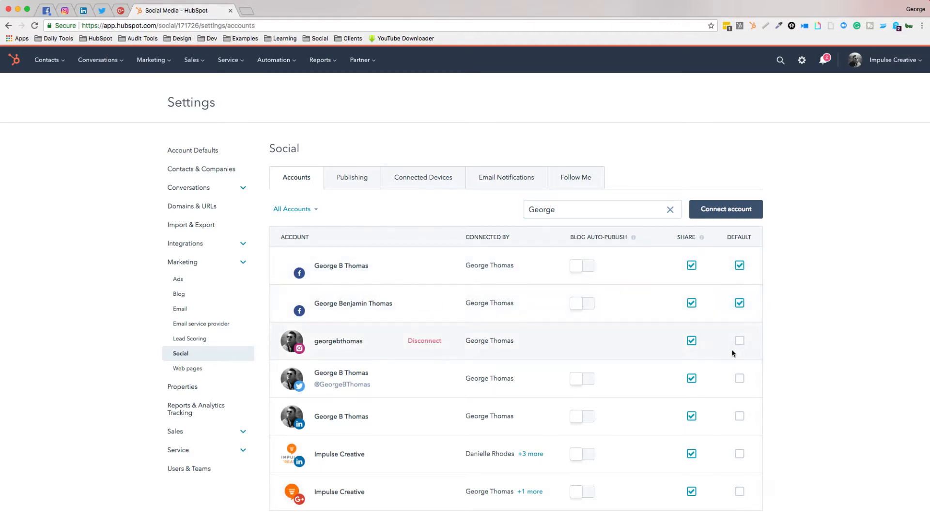
click(740, 379)
click(740, 418)
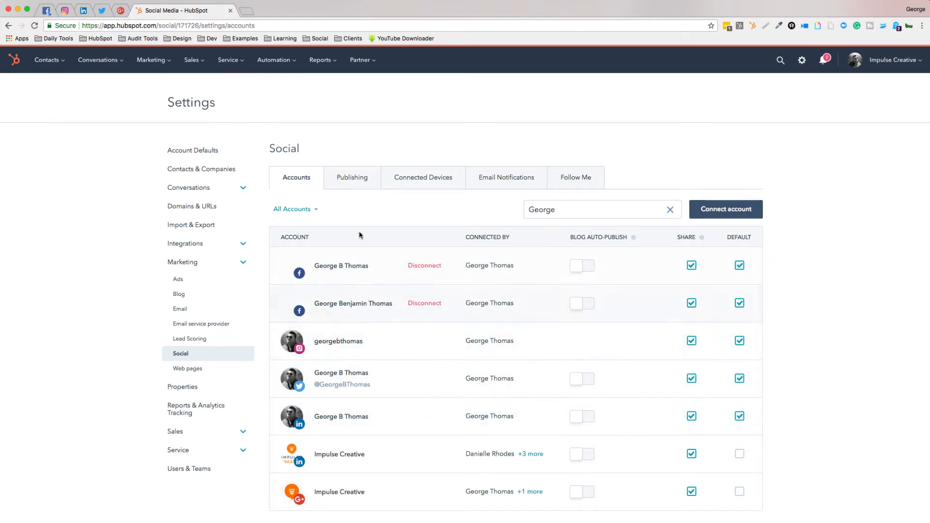
Start creating a social post from the social media publishing page, adding one blank post each for Facebook, Instagram, Twitter and LinkedIn
click(172, 61)
click(147, 107)
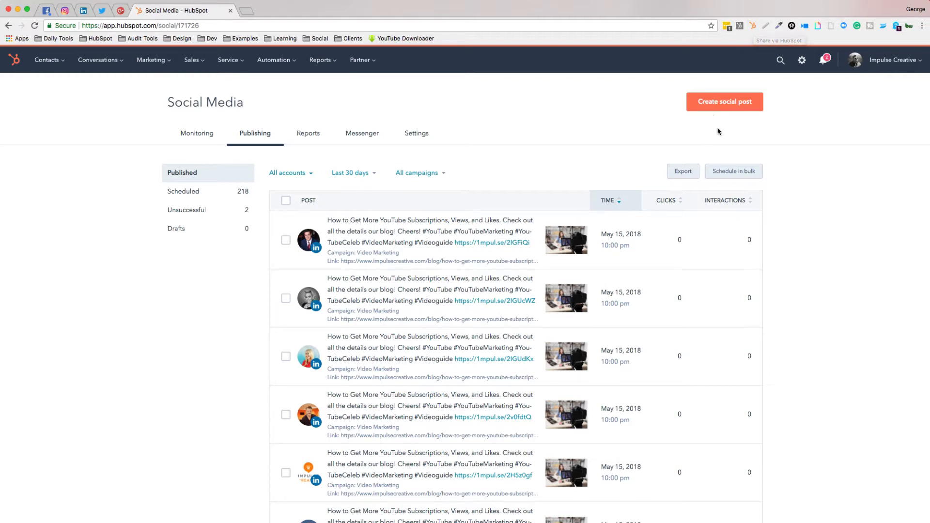
click(725, 103)
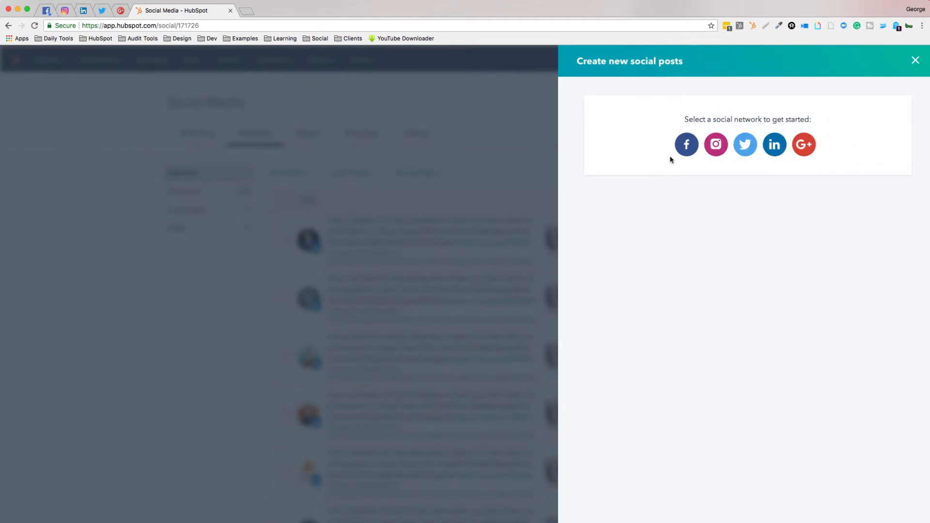
click(687, 145)
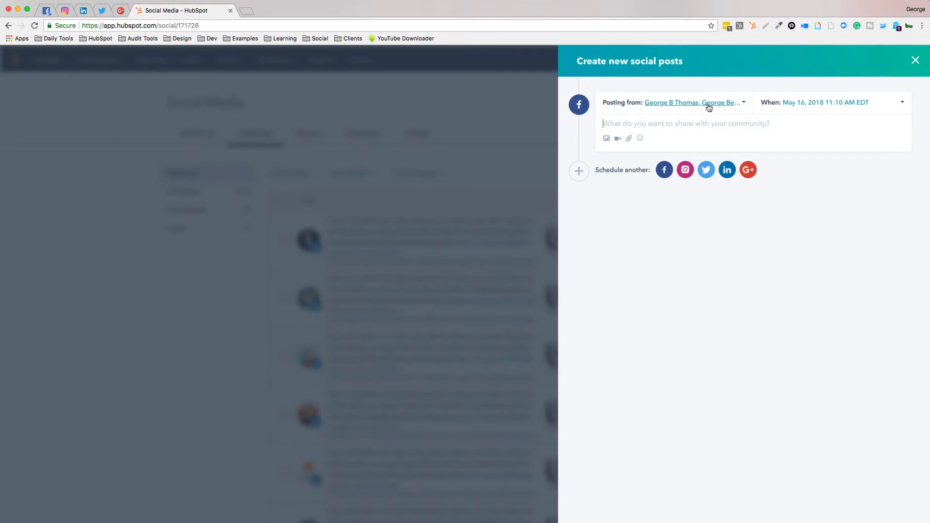
click(685, 169)
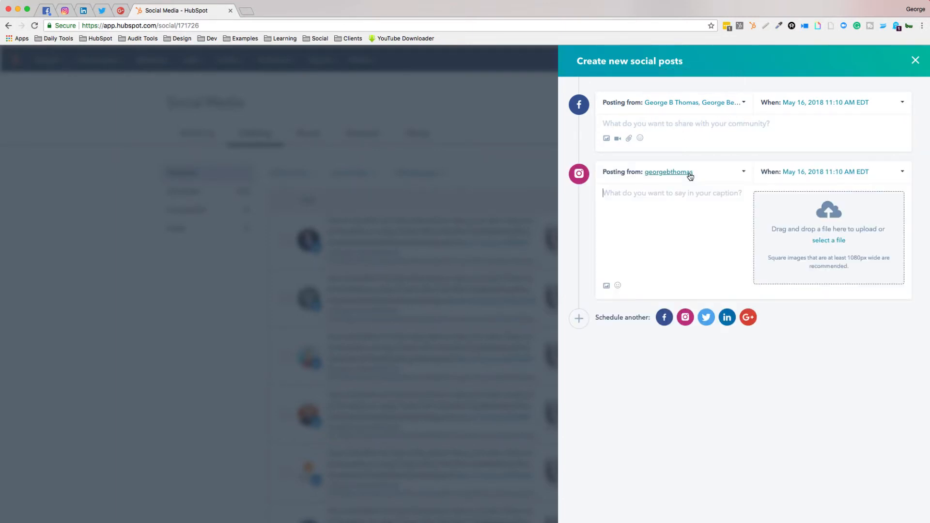
click(707, 319)
click(728, 388)
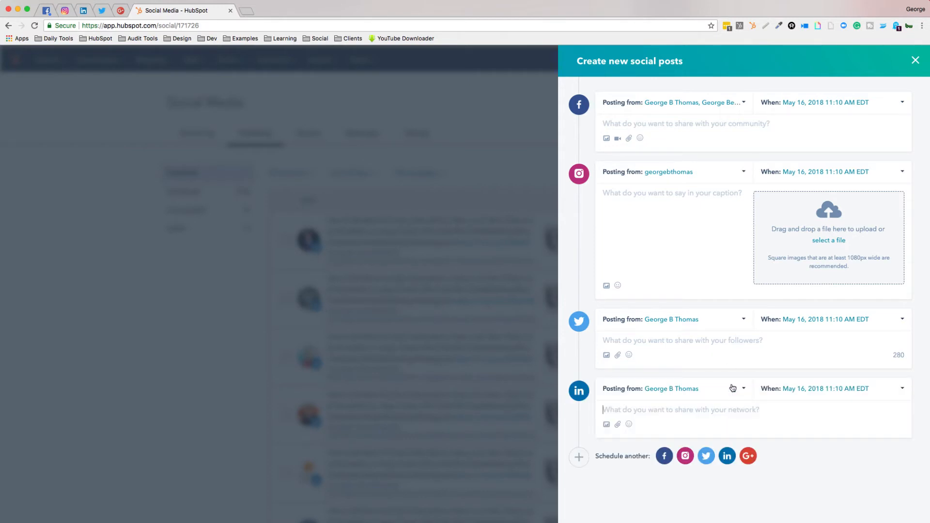